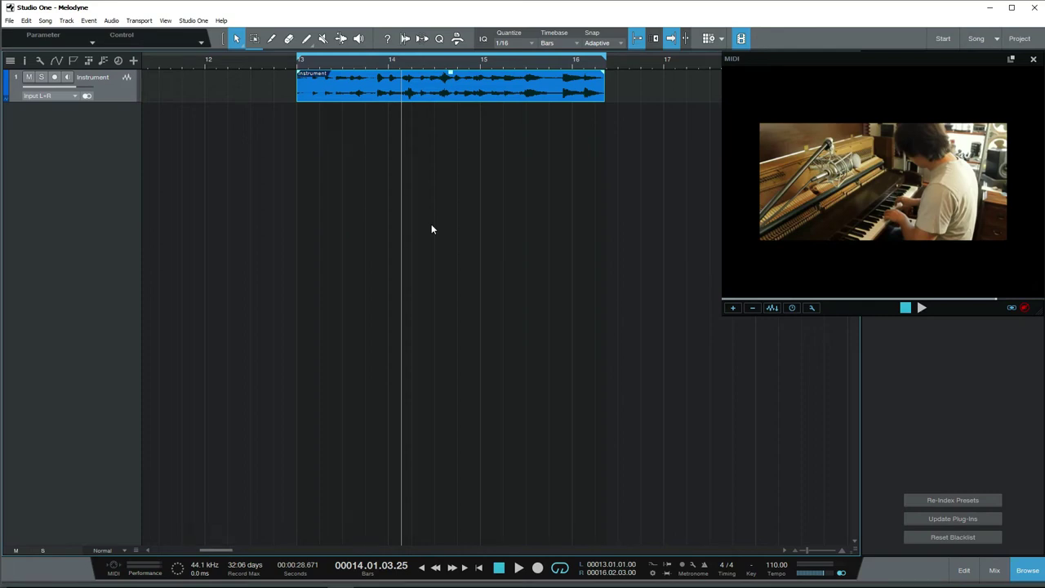
# Step: Set the playhead to bar 13 and start playing the piano clip
pyautogui.click(300, 59)
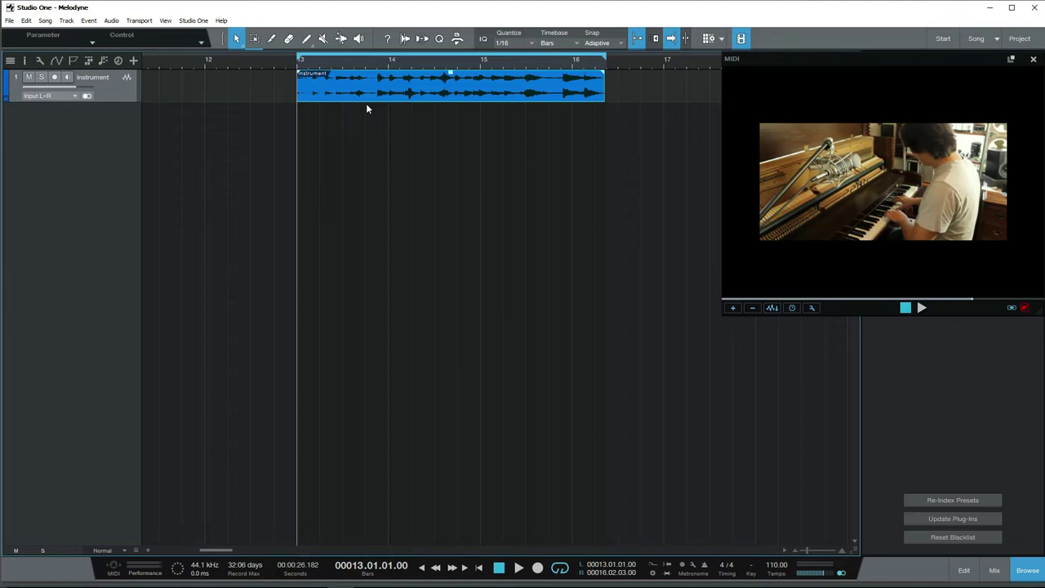
pyautogui.press('space')
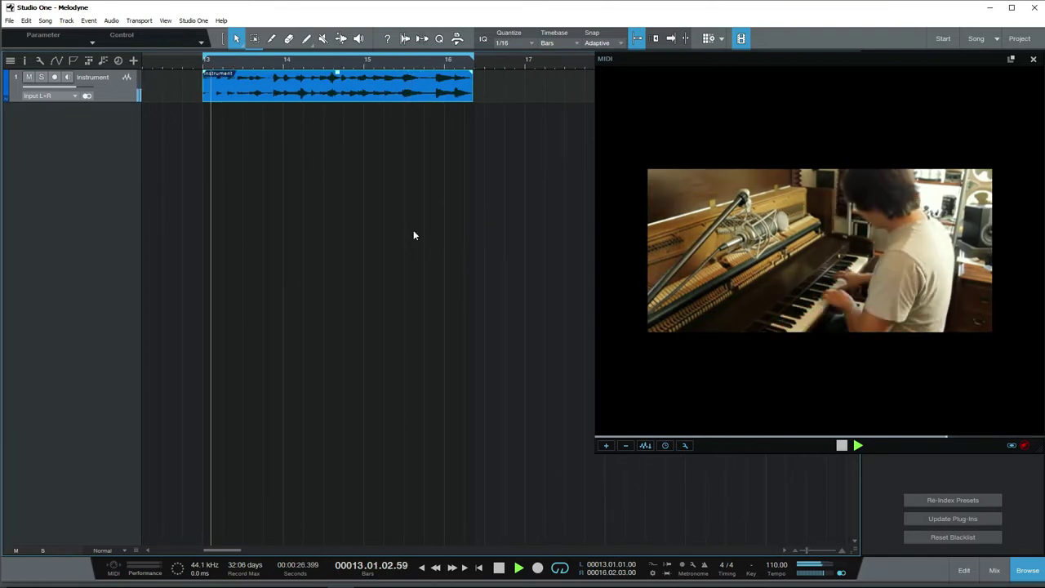
# Step: Open the piano clip in Melodyne, dismiss First Steps, and enlarge the editor area
pyautogui.rightClick(289, 85)
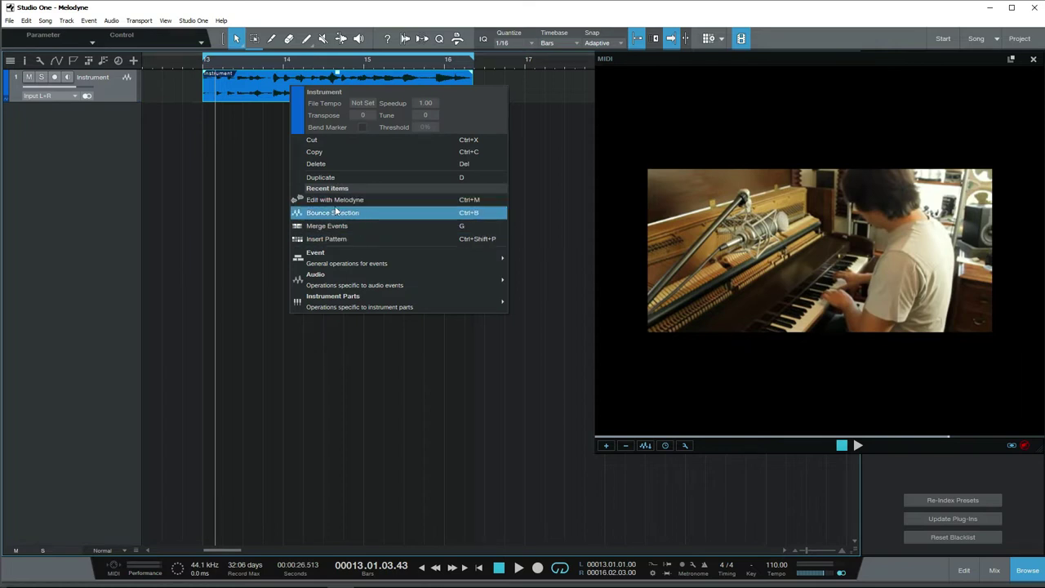
pyautogui.click(336, 200)
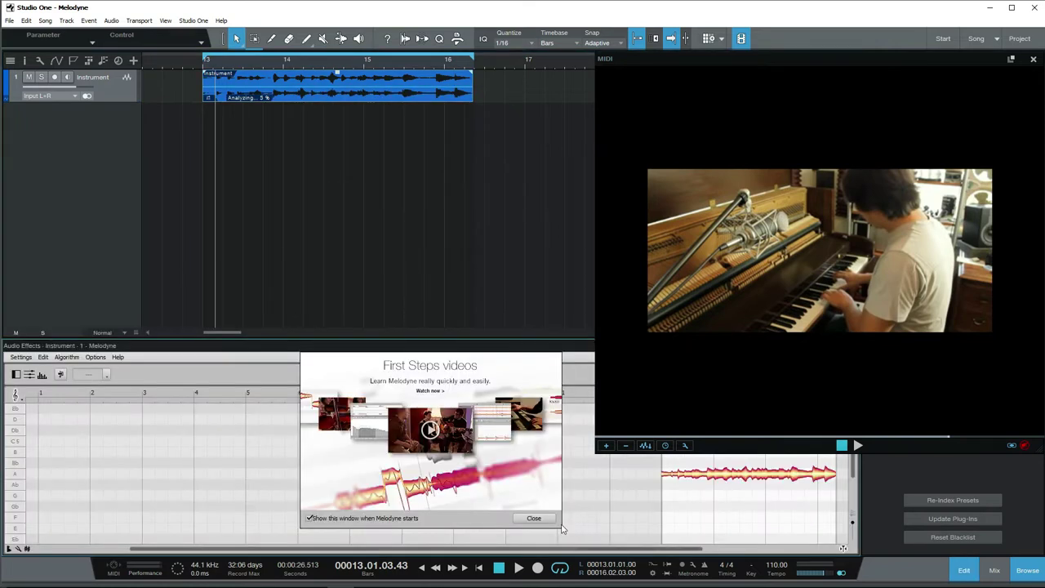
pyautogui.click(533, 519)
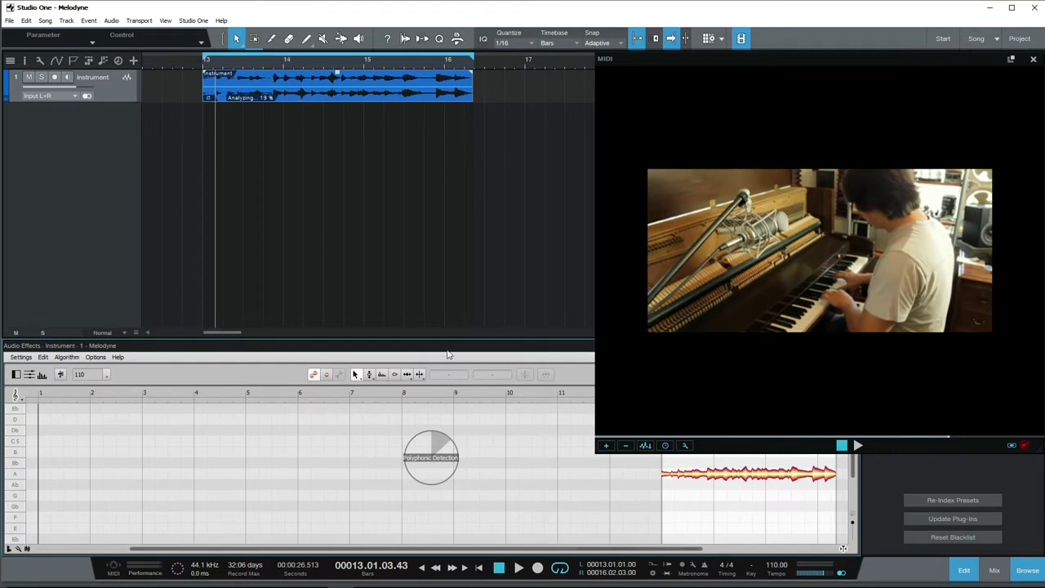
pyautogui.moveTo(446, 339); pyautogui.dragTo(446, 192)
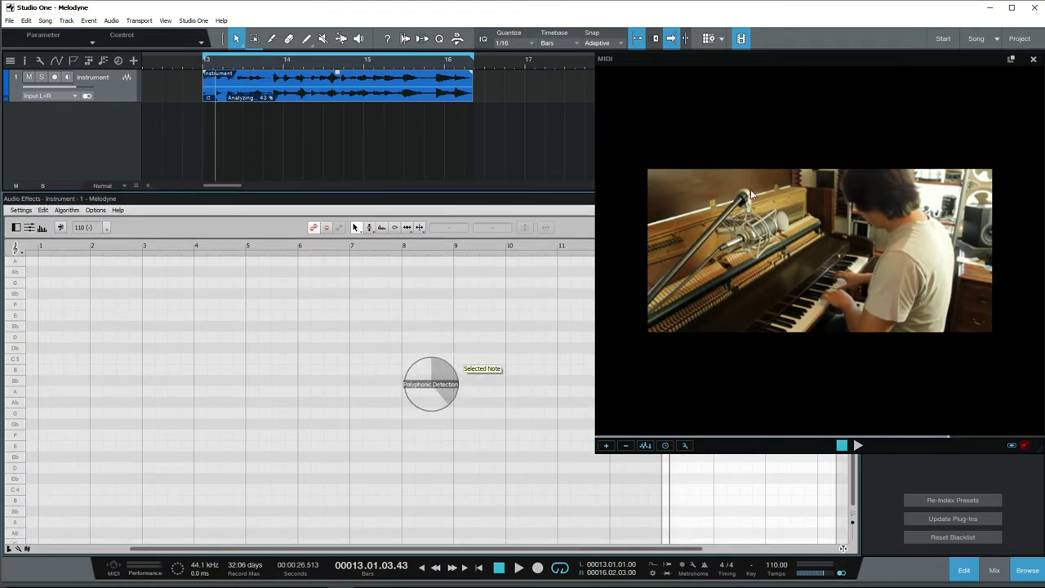
pyautogui.moveTo(596, 451); pyautogui.dragTo(792, 208)
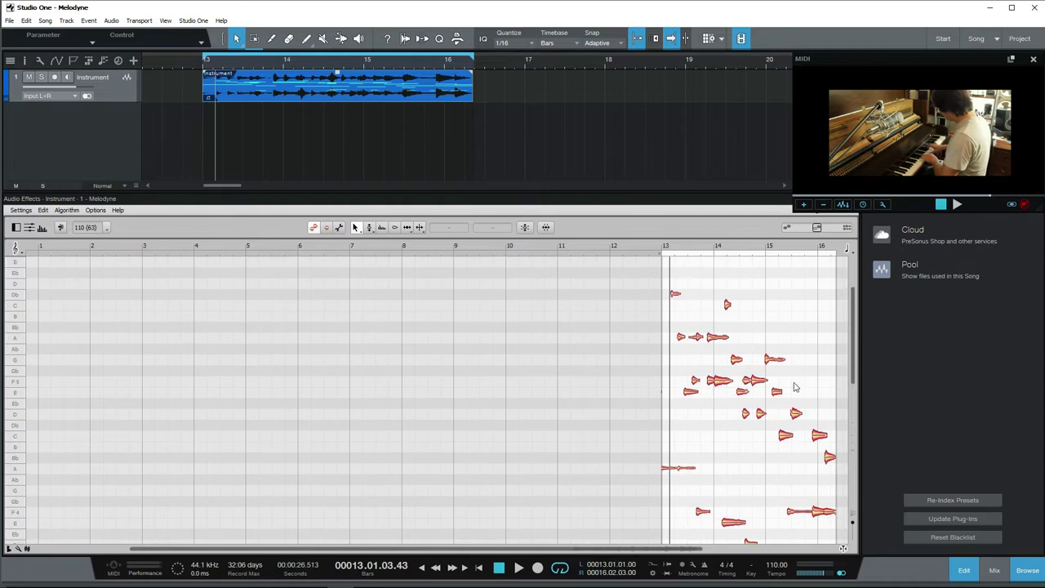
pyautogui.scroll(-1, 796, 387)
# Step: Zoom Melodyne onto bars 13–16, enlarge the editor further, and play the notes
pyautogui.moveTo(594, 549); pyautogui.dragTo(818, 539)
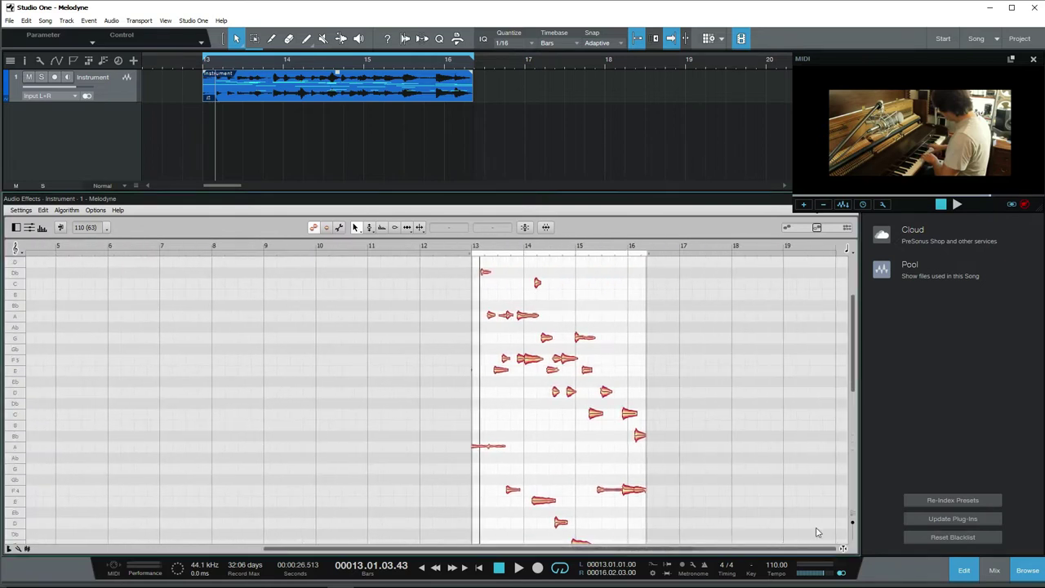
pyautogui.scroll(2, 698, 427)
pyautogui.scroll(1, 660, 418)
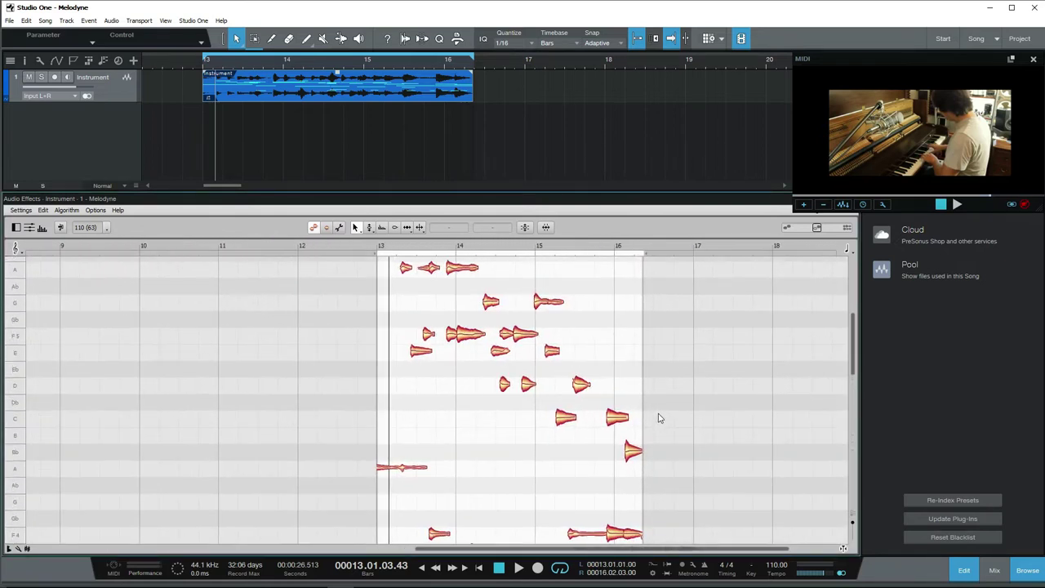
pyautogui.moveTo(582, 192); pyautogui.dragTo(582, 112)
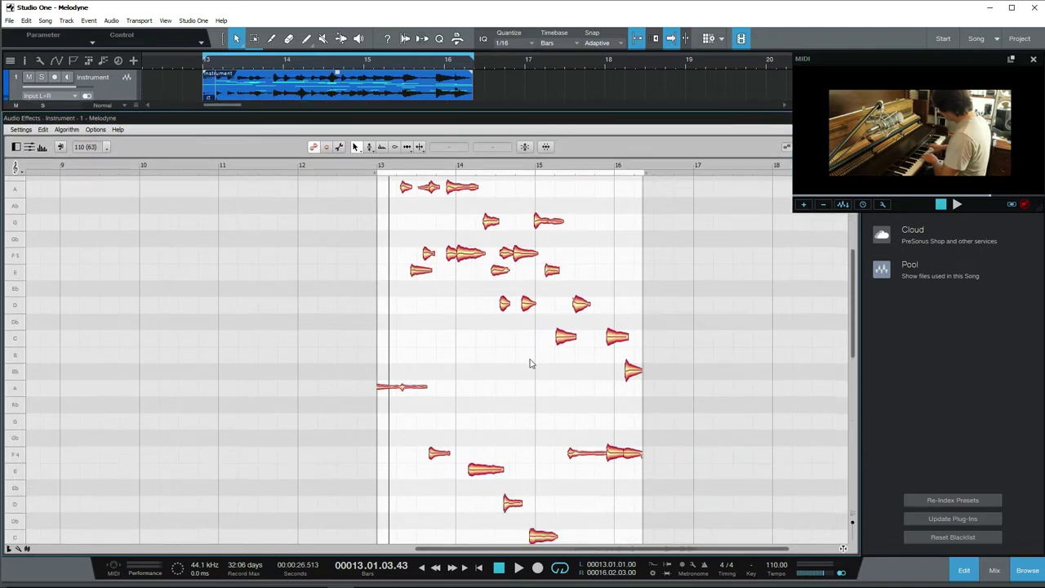
pyautogui.scroll(-4, 531, 362)
pyautogui.scroll(3, 530, 362)
pyautogui.scroll(3, 530, 362)
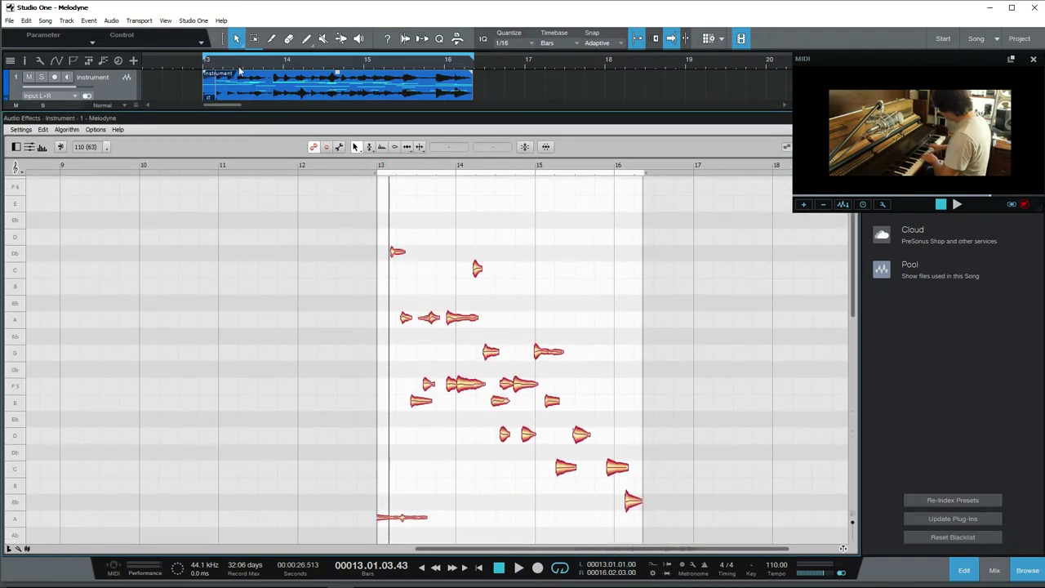
pyautogui.click(211, 67)
pyautogui.press('space')
pyautogui.scroll(-3, 595, 387)
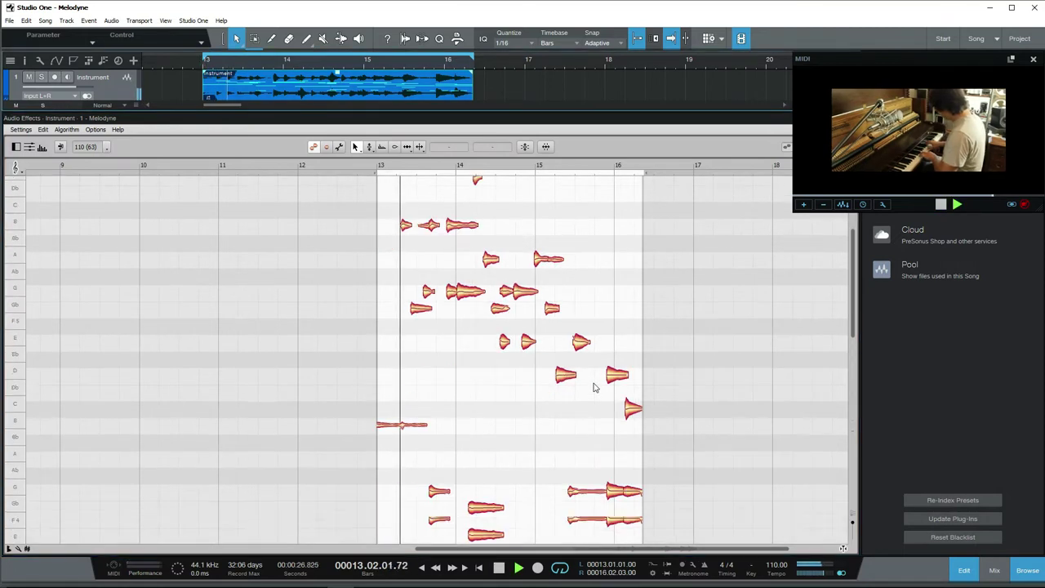
pyautogui.scroll(-1, 594, 387)
pyautogui.scroll(-1, 595, 387)
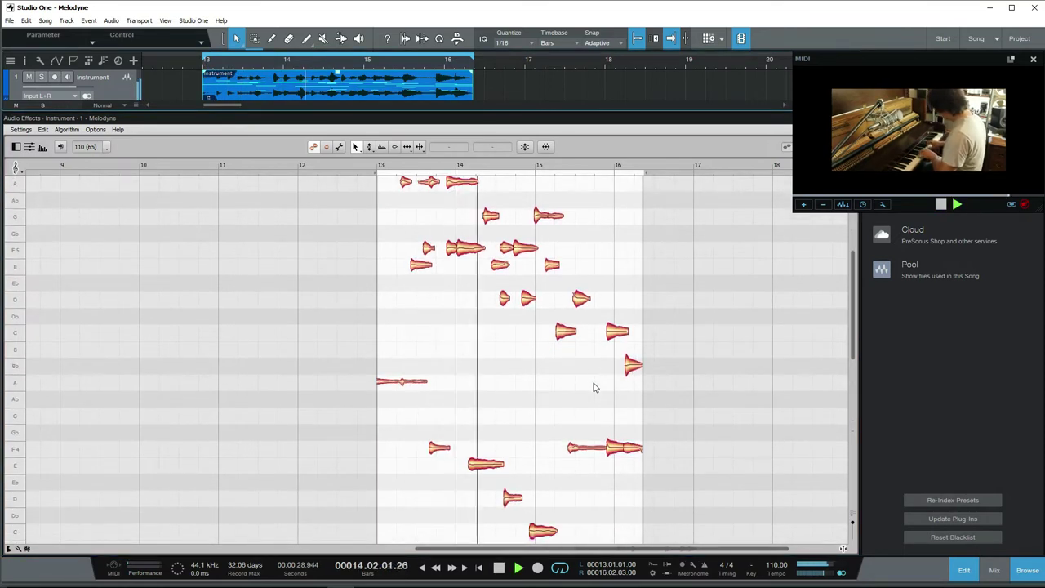
pyautogui.scroll(3, 595, 387)
pyautogui.scroll(2, 594, 387)
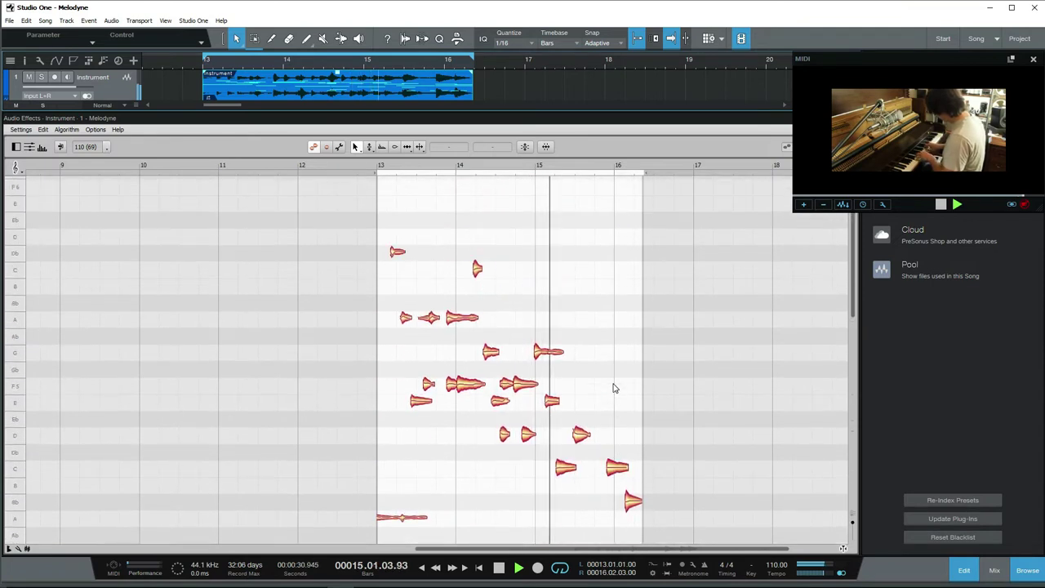
pyautogui.scroll(-2, 615, 389)
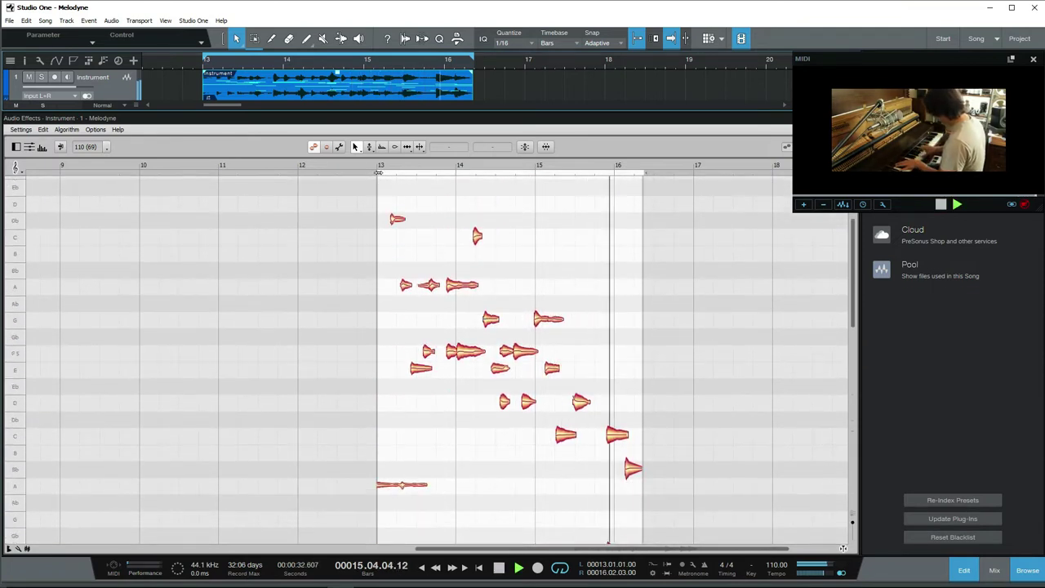
pyautogui.scroll(3, 503, 387)
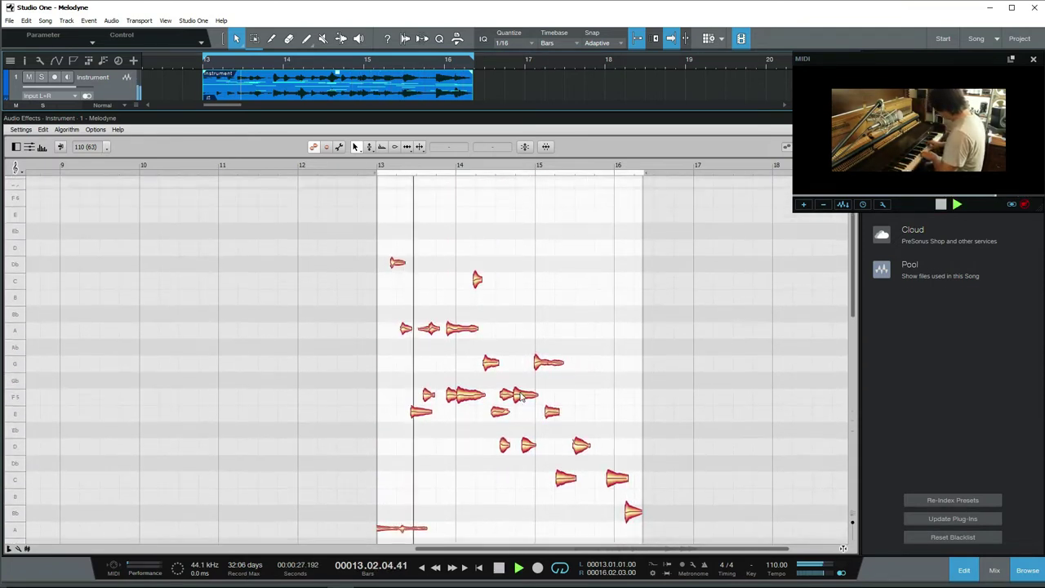
# Step: Select a single note blob, then the three lower notes, then clear the selection
pyautogui.click(461, 339)
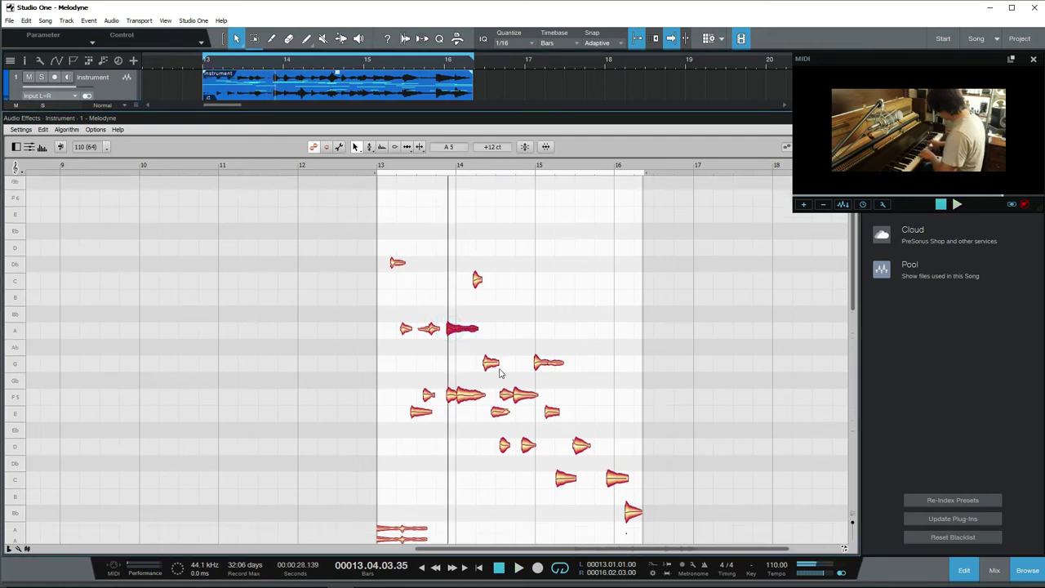
pyautogui.scroll(-5, 455, 321)
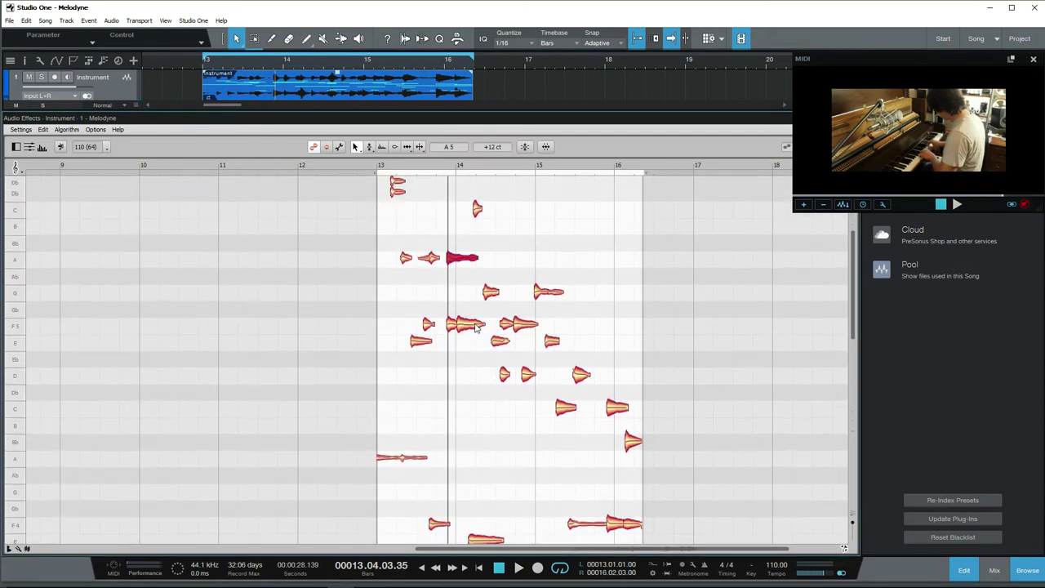
pyautogui.scroll(4, 455, 318)
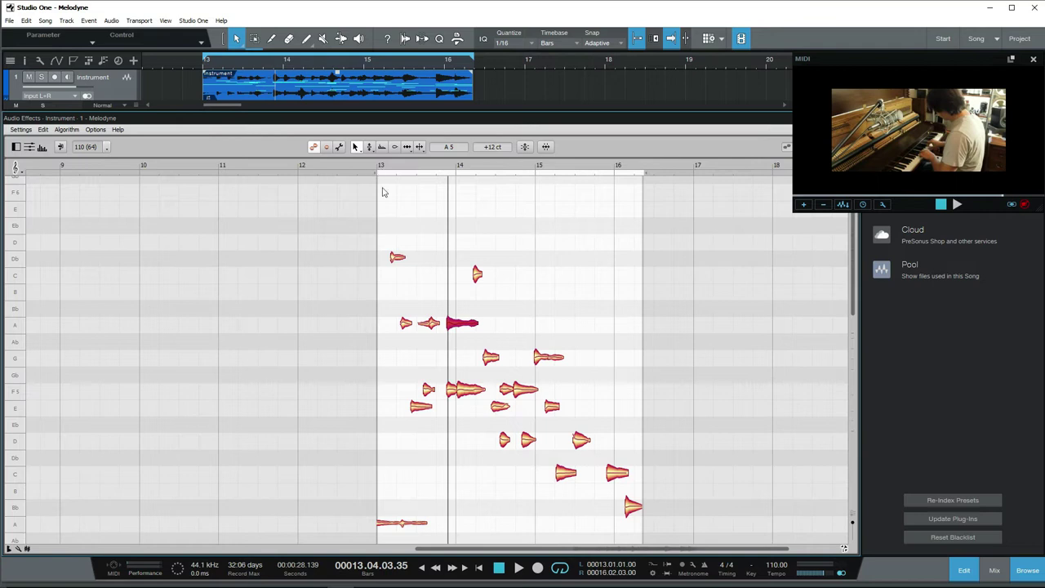
pyautogui.scroll(-5, 457, 326)
pyautogui.scroll(-4, 490, 393)
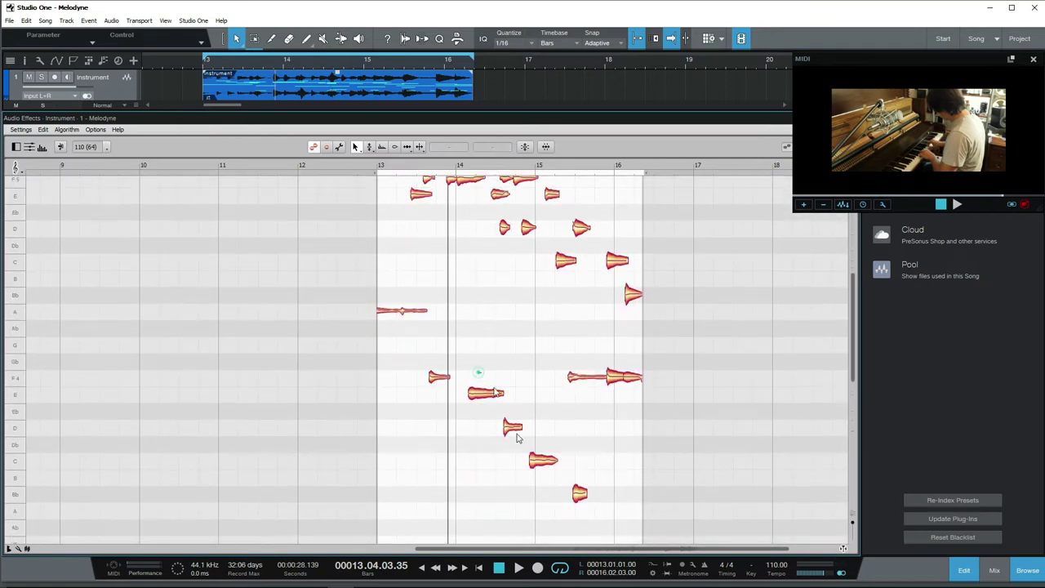
pyautogui.moveTo(477, 372); pyautogui.dragTo(562, 510)
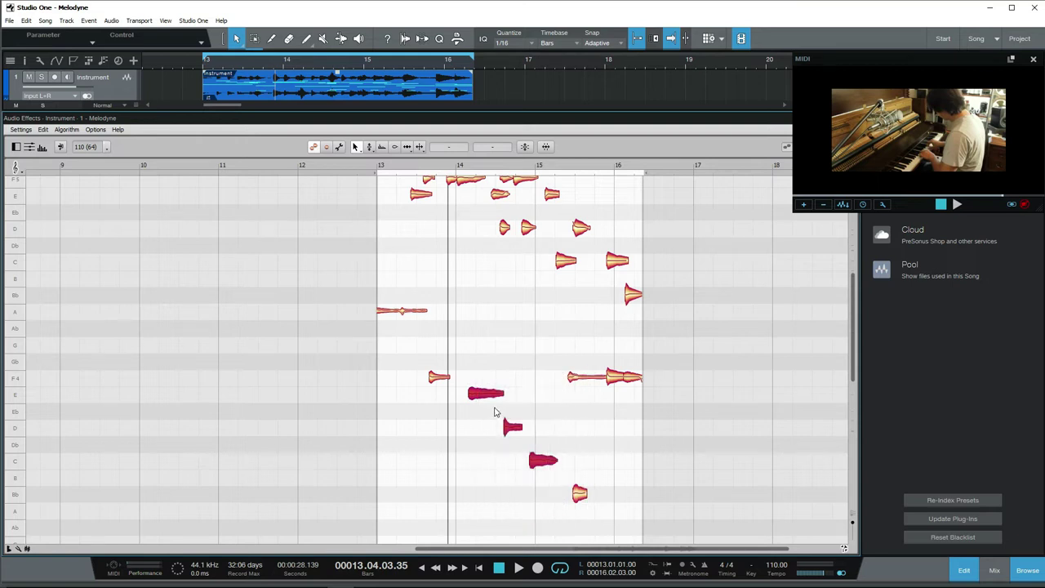
pyautogui.click(531, 341)
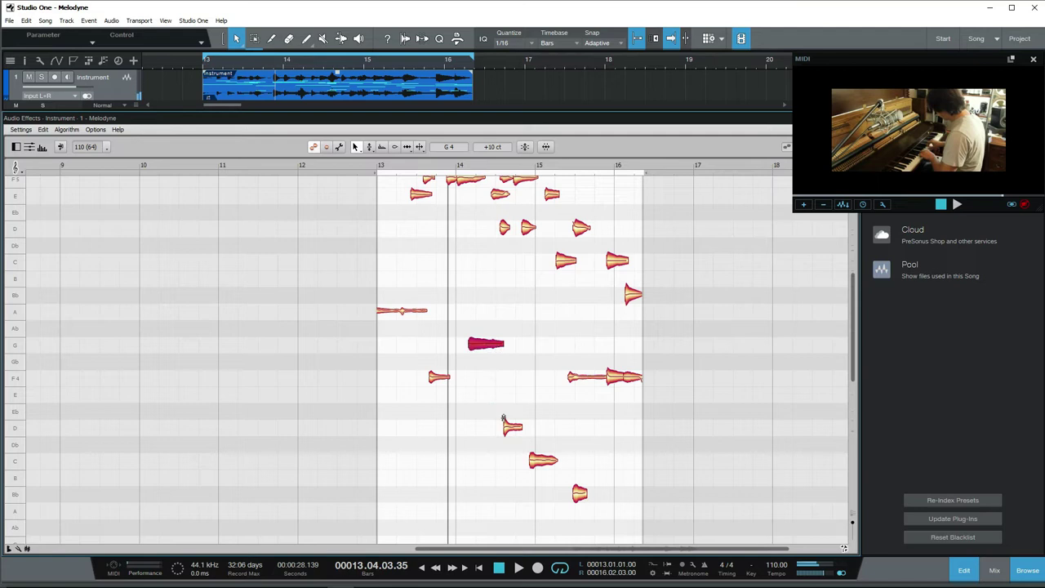
# Step: Raise one note from D to F, lower another from A to G, and play
pyautogui.moveTo(513, 431); pyautogui.dragTo(515, 385)
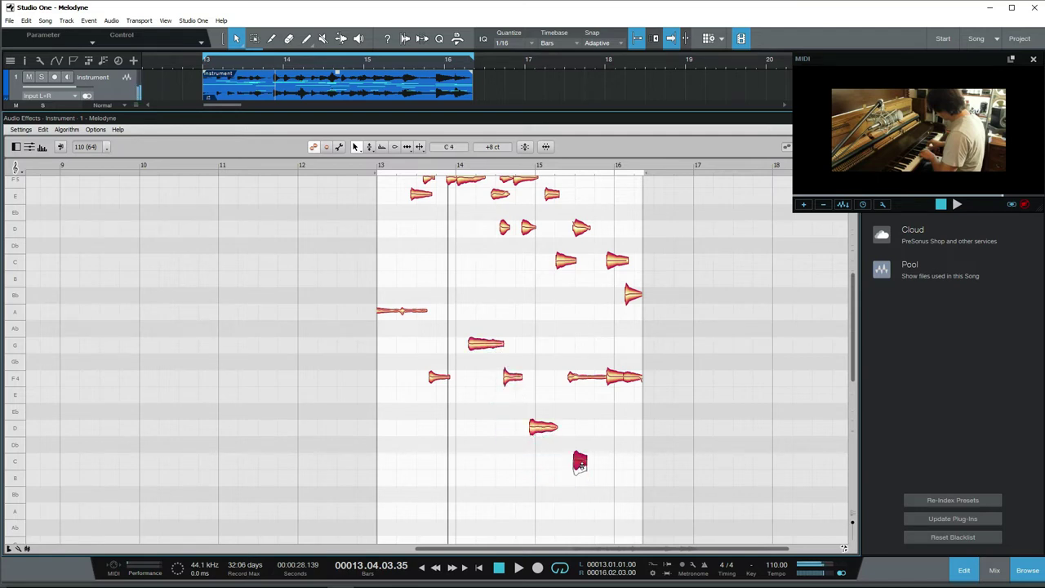
pyautogui.scroll(3, 462, 304)
pyautogui.scroll(2, 462, 305)
pyautogui.scroll(3, 498, 306)
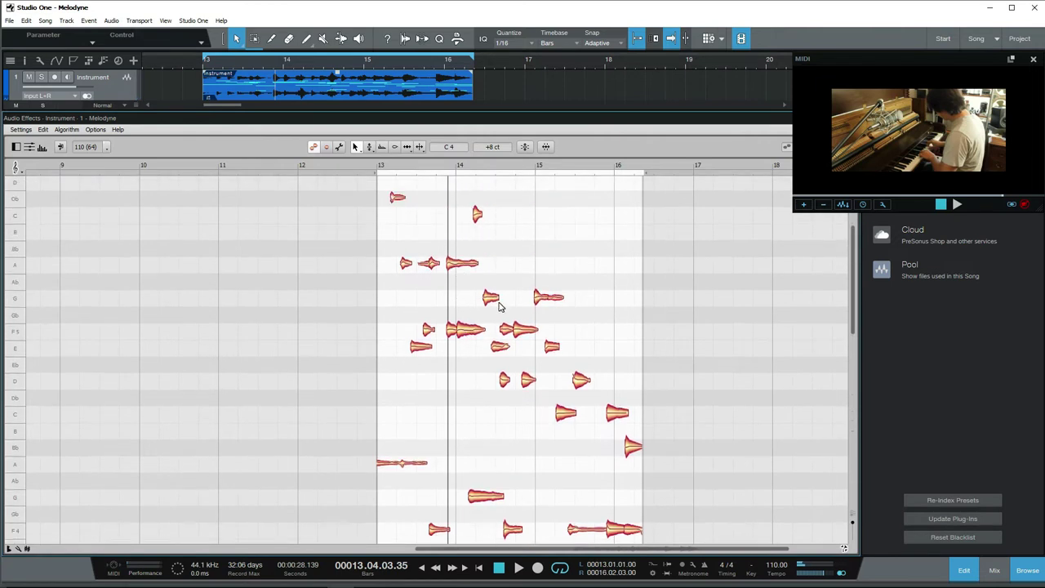
pyautogui.moveTo(461, 264); pyautogui.dragTo(462, 298)
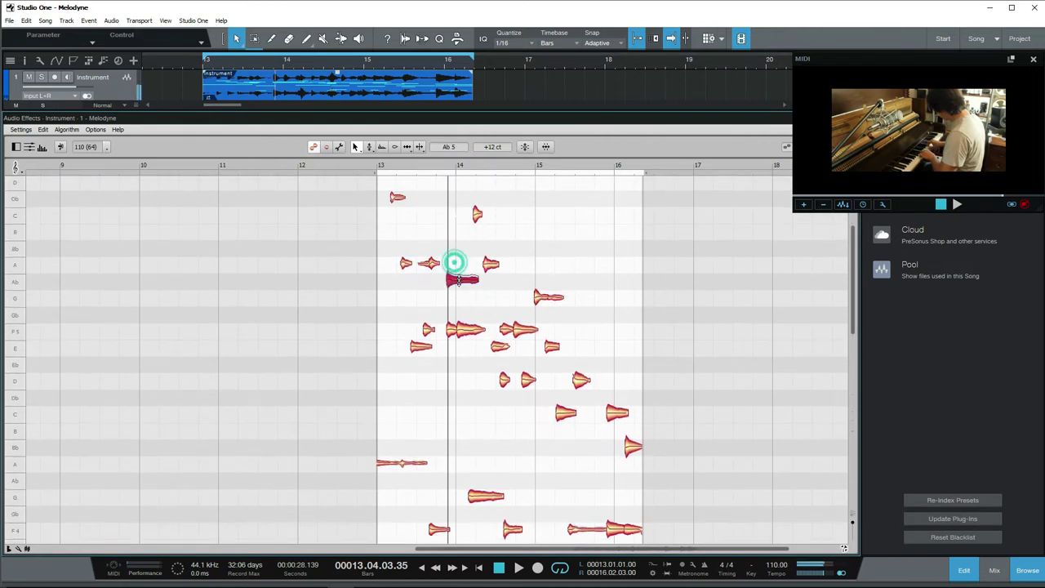
pyautogui.press('space')
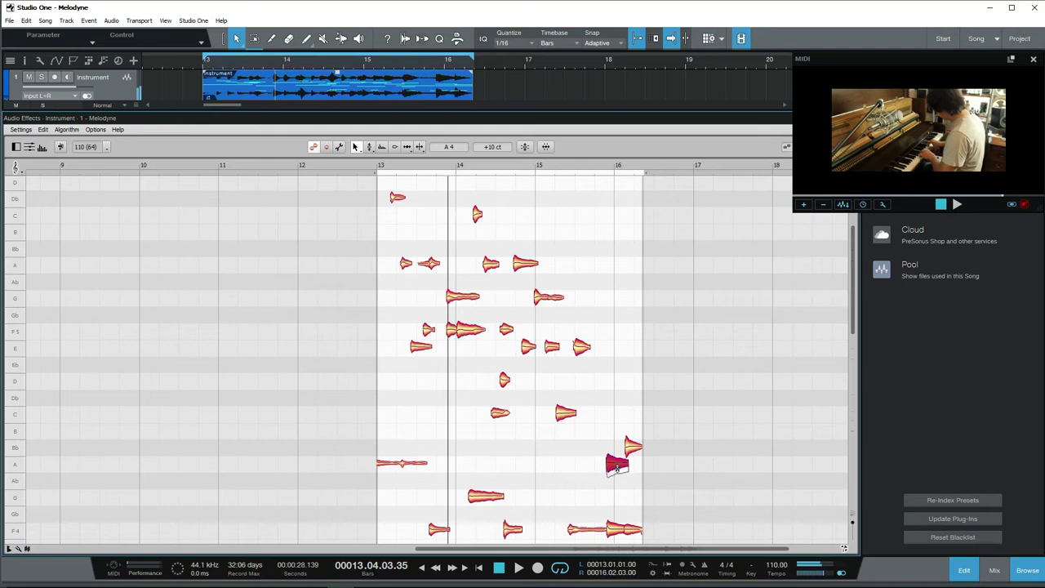
pyautogui.scroll(2, 525, 270)
pyautogui.scroll(2, 506, 327)
pyautogui.scroll(2, 490, 357)
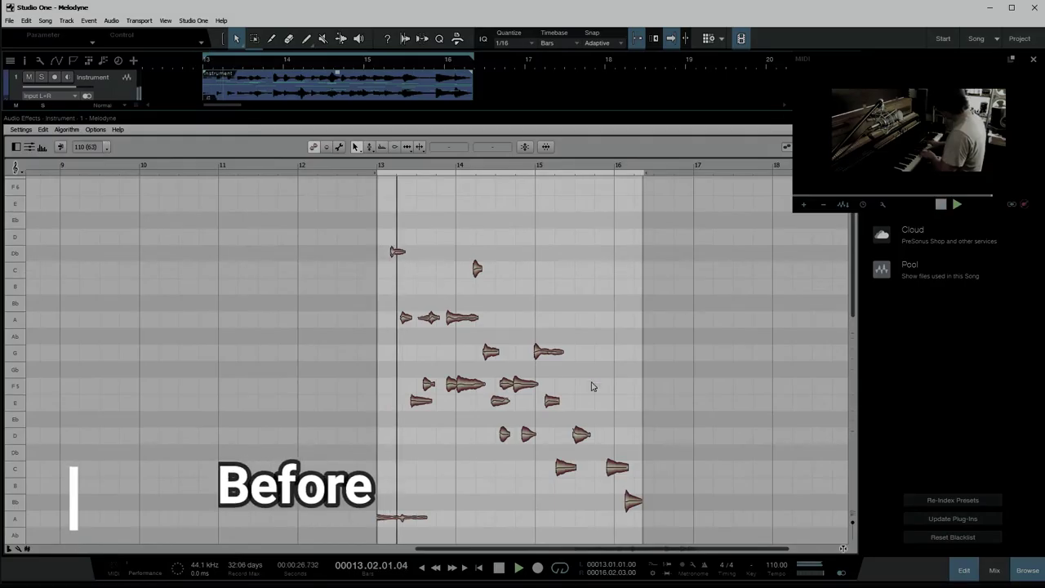
pyautogui.scroll(-3, 593, 386)
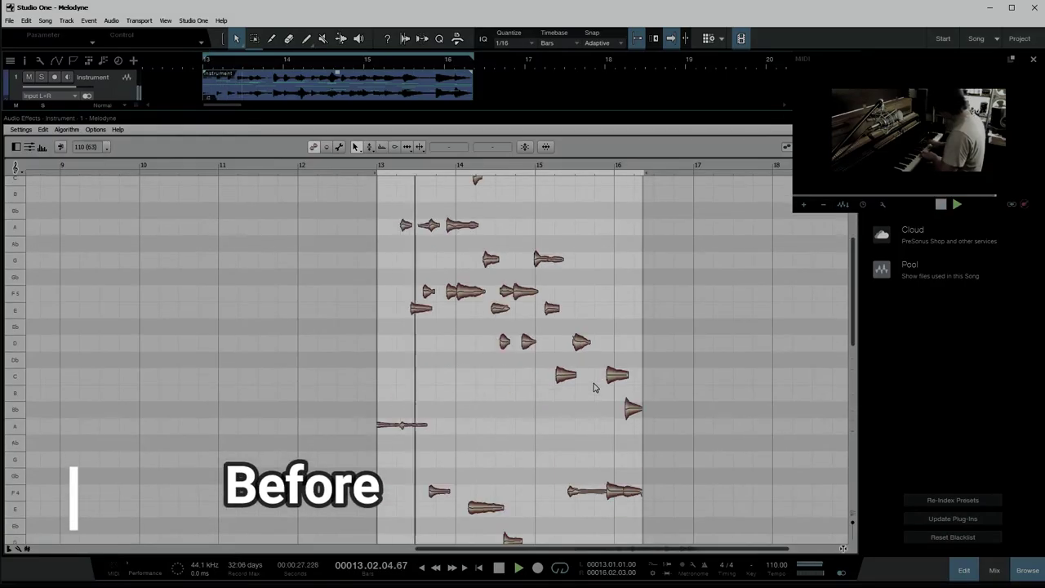
pyautogui.scroll(-3, 593, 386)
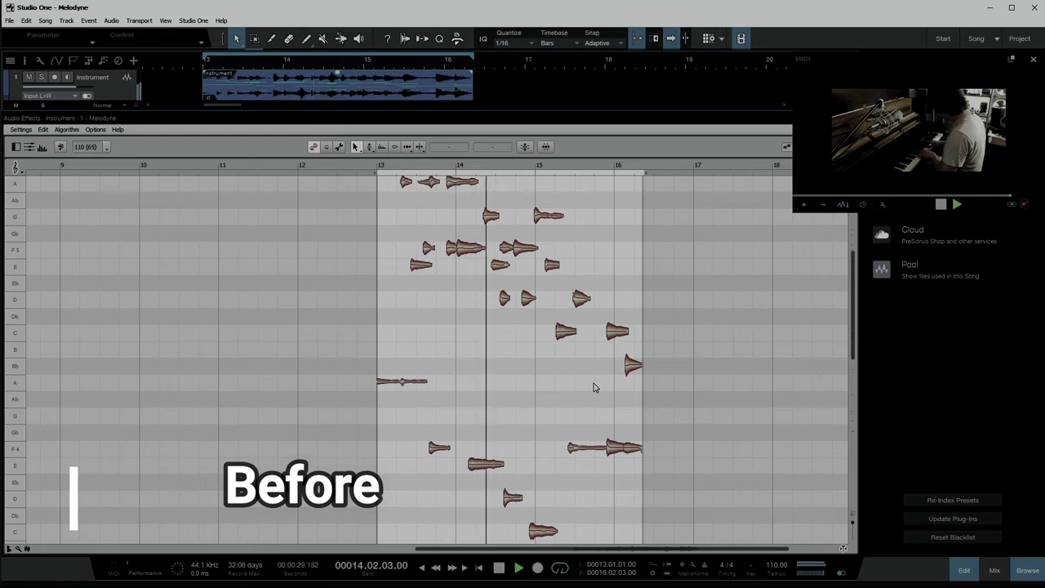
pyautogui.scroll(3, 593, 386)
pyautogui.scroll(3, 593, 387)
pyautogui.scroll(2, 572, 380)
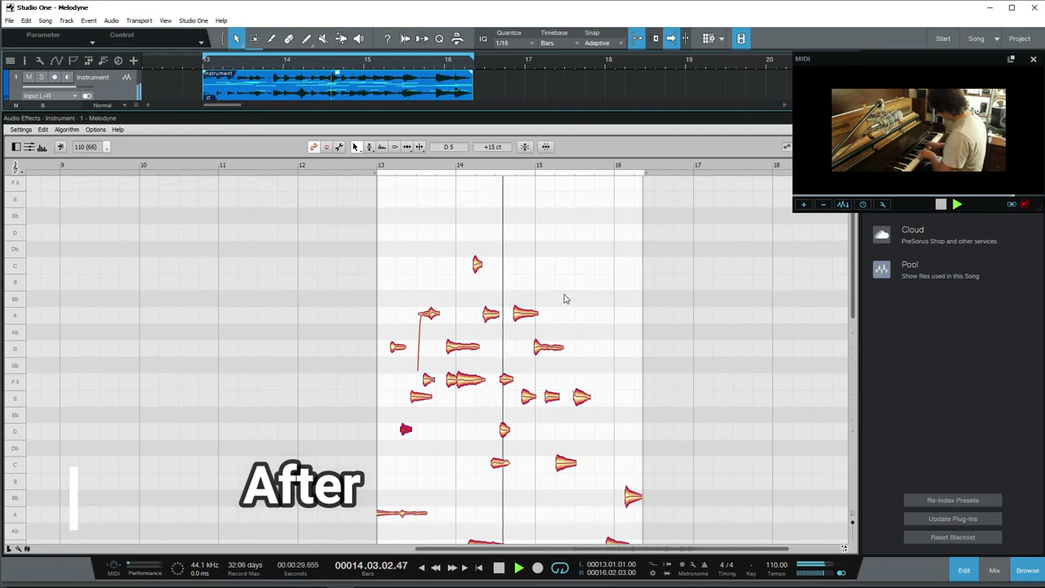
pyautogui.scroll(-1, 567, 330)
pyautogui.scroll(-1, 568, 330)
pyautogui.scroll(-2, 567, 330)
pyautogui.scroll(-2, 568, 329)
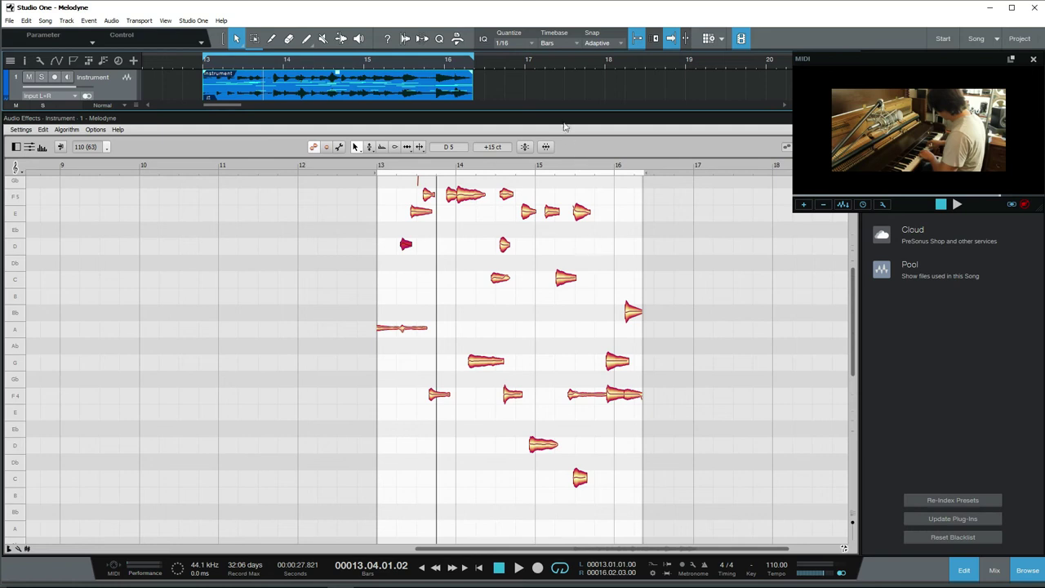
# Step: Shrink the Melodyne editor panel so the arrangement view fills the upper window
pyautogui.moveTo(556, 110); pyautogui.dragTo(556, 335)
pyautogui.click(440, 225)
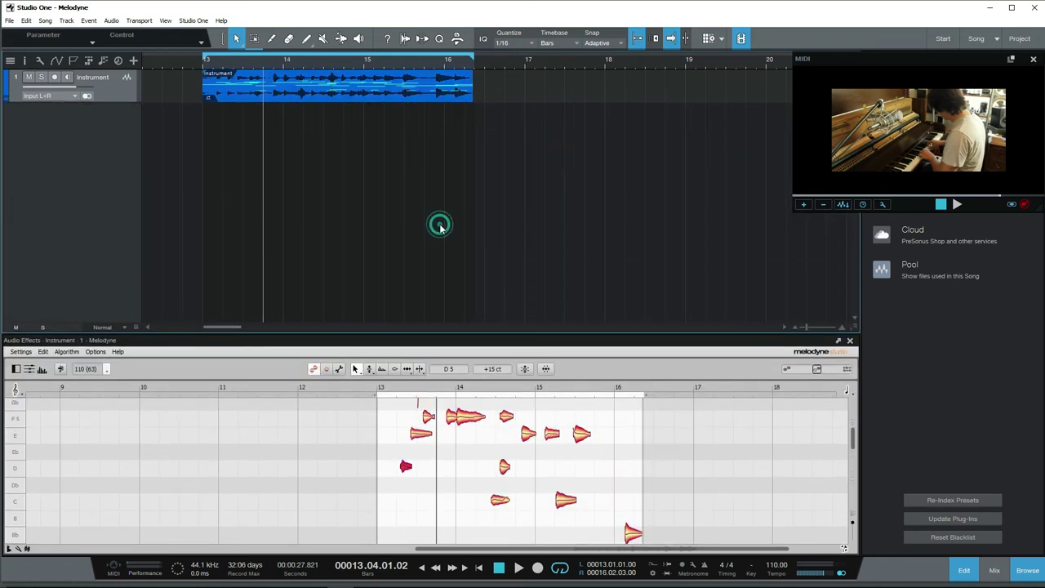